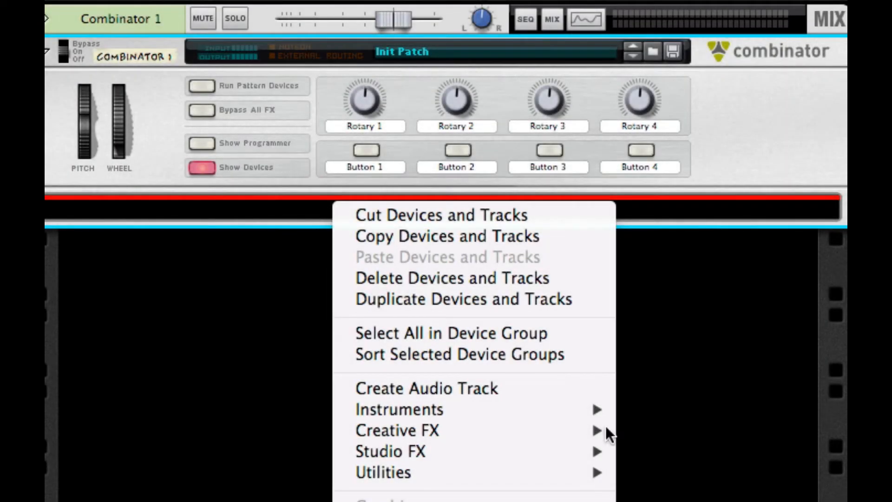
Add a SubTractor synthesizer inside the Combinator and load Epic Chip Lead.zyp from the Reason Factory Sound Bank's Subtractor Patches folder
mouse_move(569, 413)
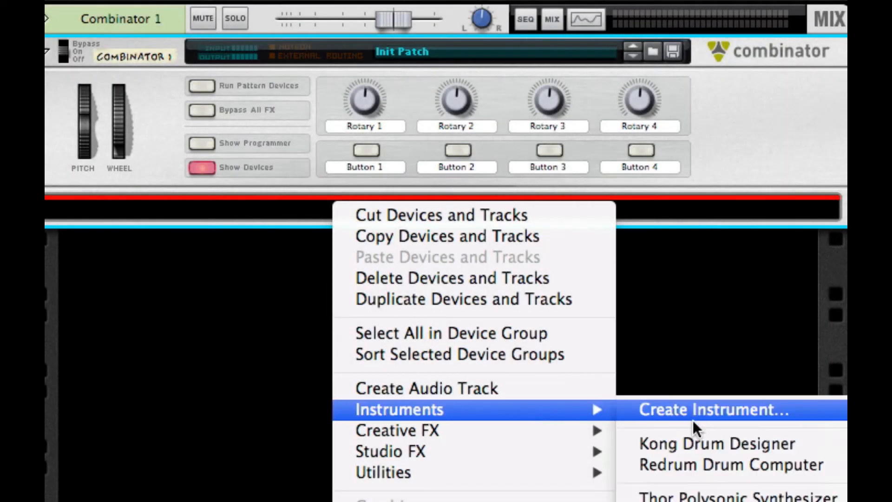
left_click(689, 464)
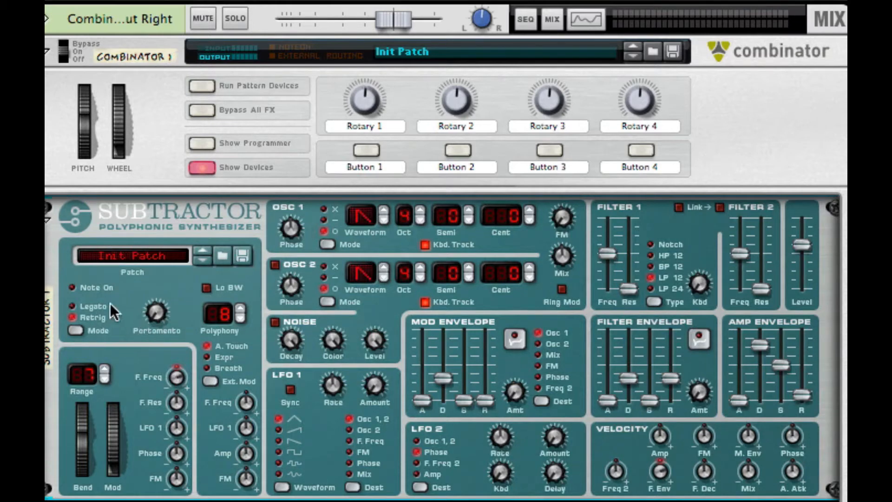
left_click(222, 257)
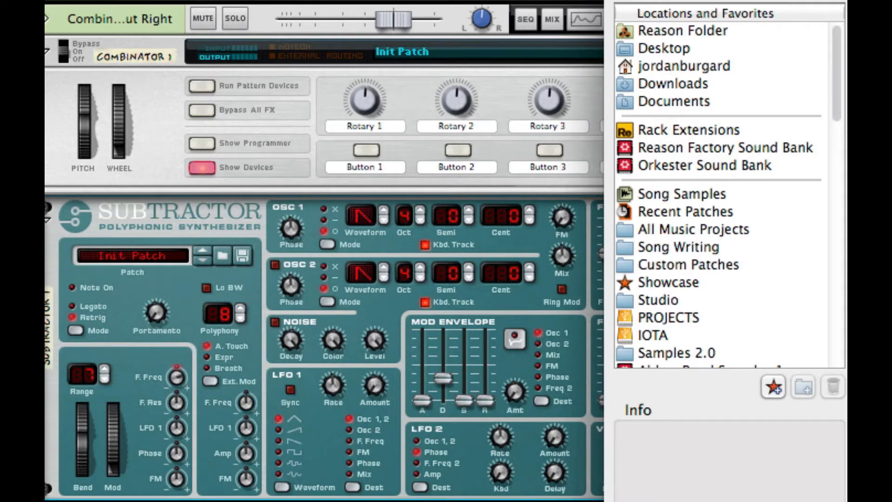
left_click_drag(719, 0, 230, 31)
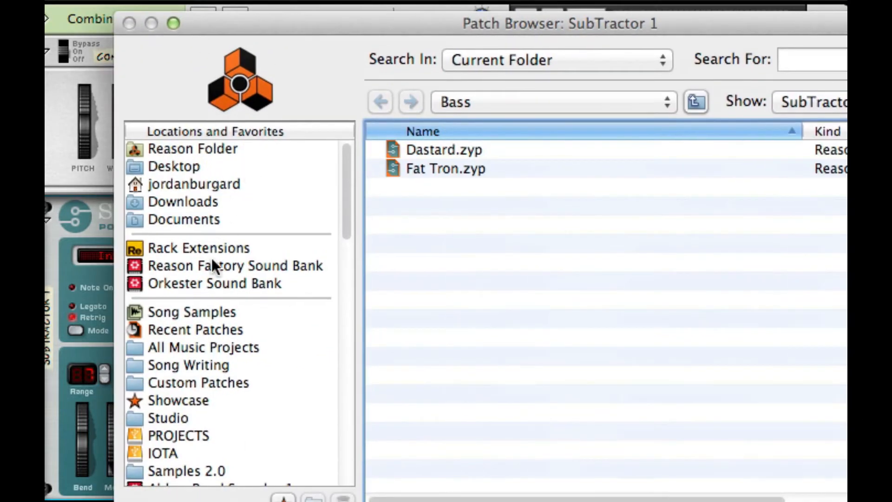
left_click(219, 267)
scroll(510, 276, "down", 3)
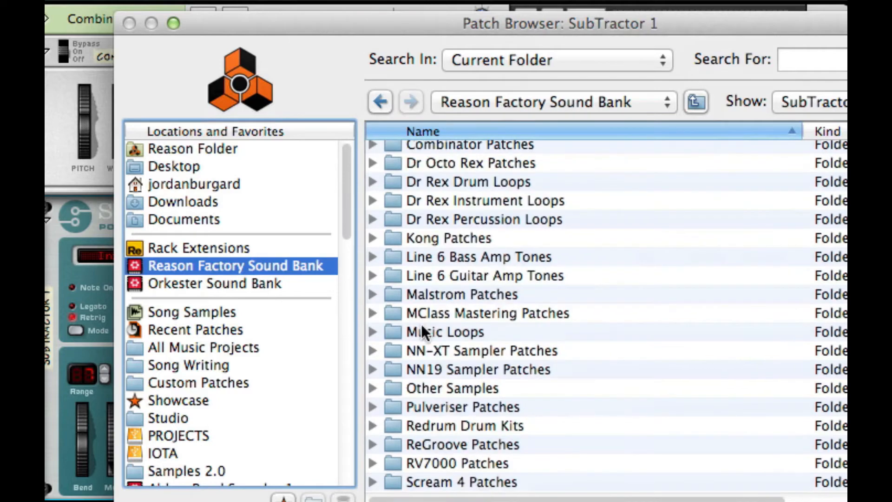
scroll(417, 325, "down", 3)
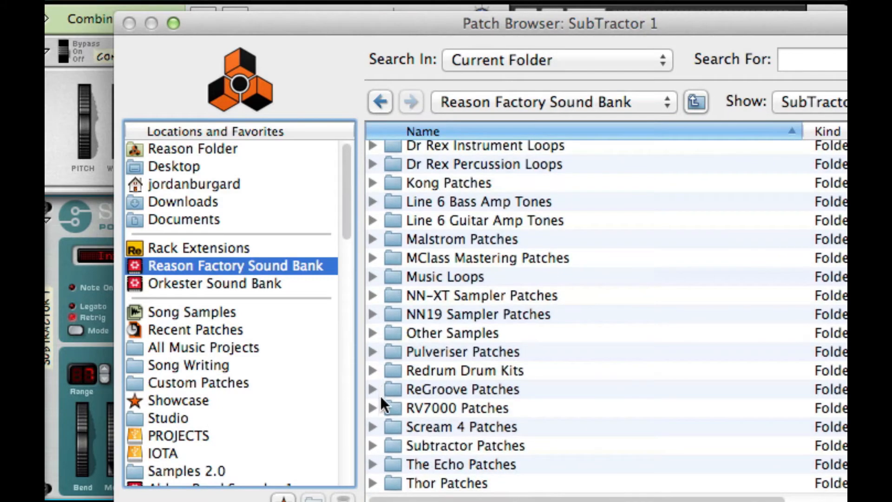
left_click(372, 445)
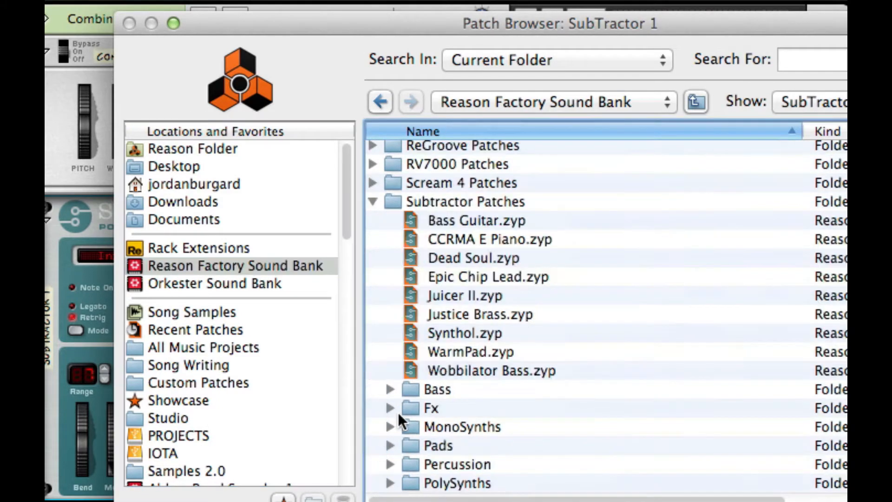
left_click(482, 277)
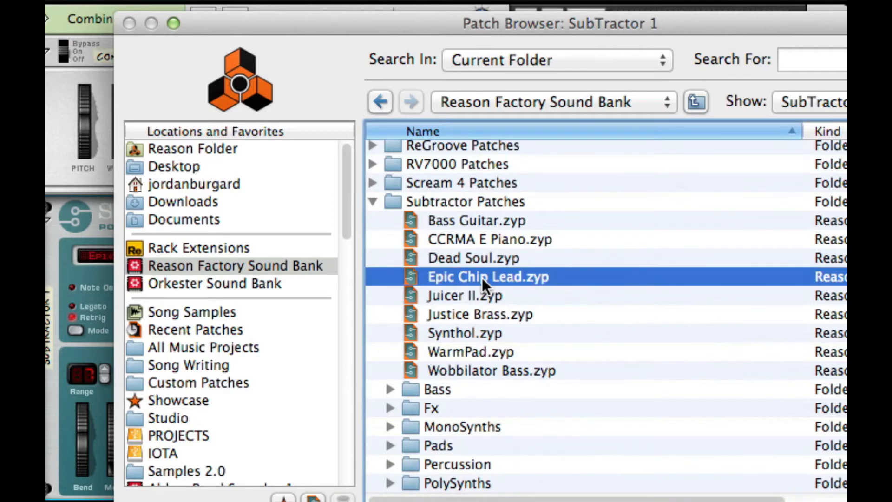
double_click(481, 277)
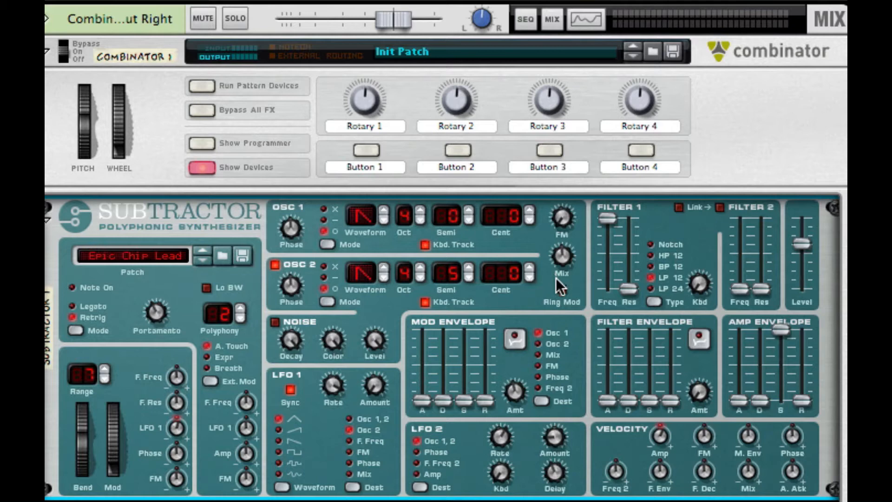
Adjust the SubTractor's Filter 1 frequency to slightly below its maximum
left_click_drag(163, 296, 207, 229)
left_click_drag(607, 218, 608, 262)
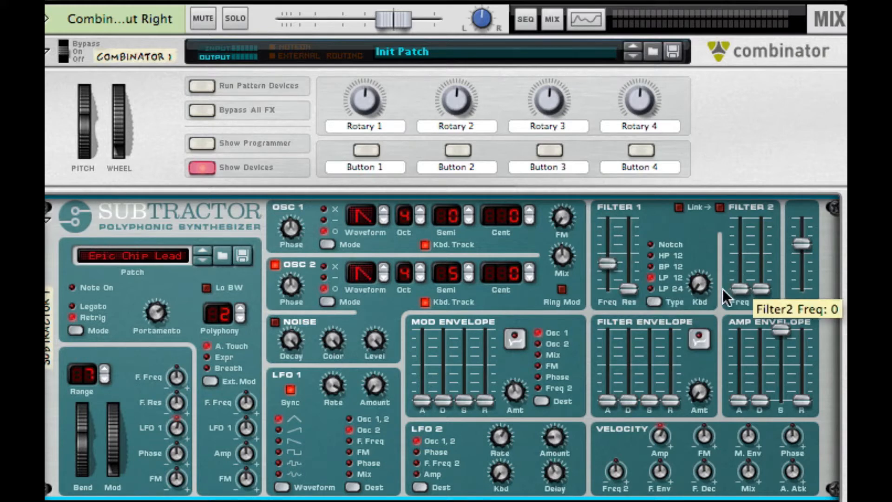
left_click_drag(698, 283, 720, 82)
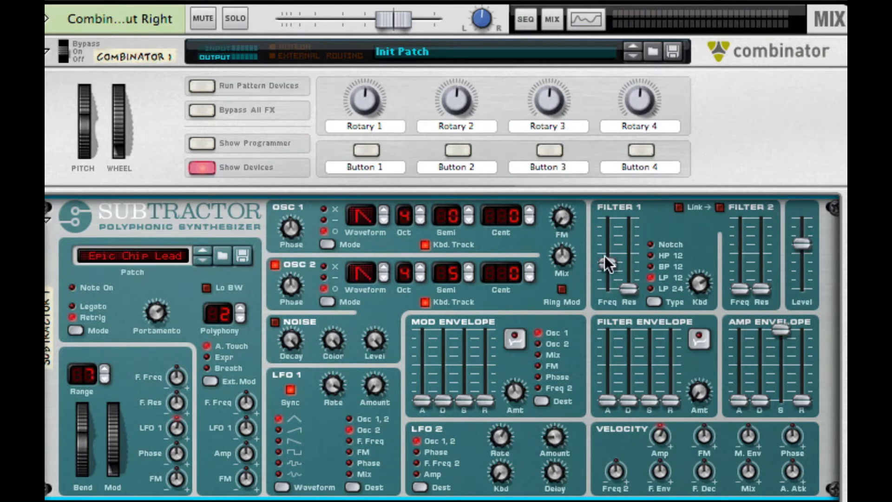
left_click_drag(607, 237, 608, 232)
Add a Pulveriser effect after the SubTractor in the Combinator and raise its Squash amount
right_click(334, 417)
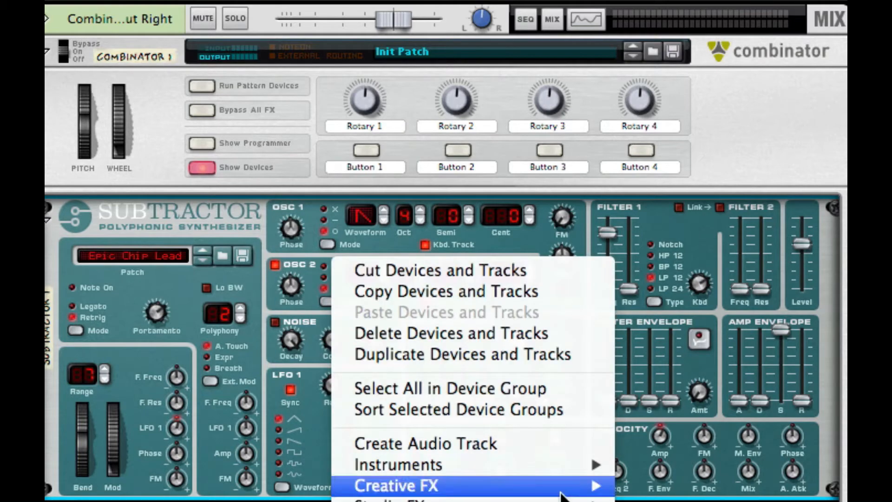
mouse_move(395, 485)
left_click(692, 499)
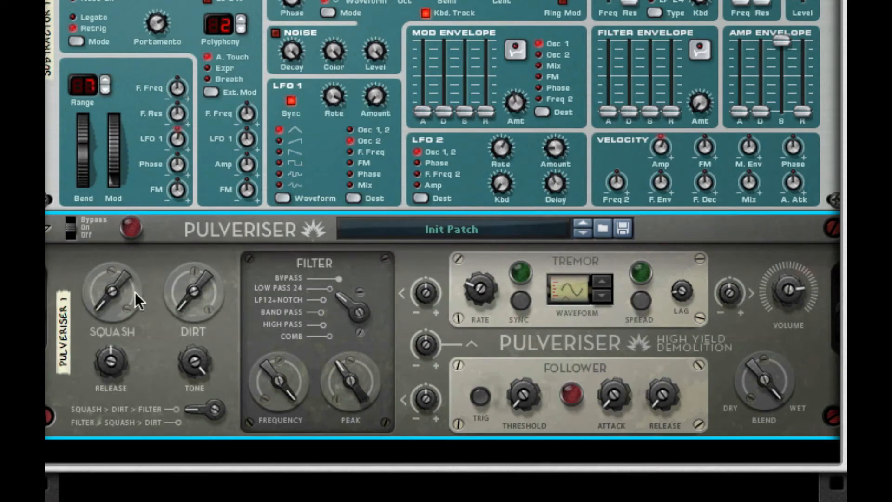
left_click_drag(135, 292, 134, 195)
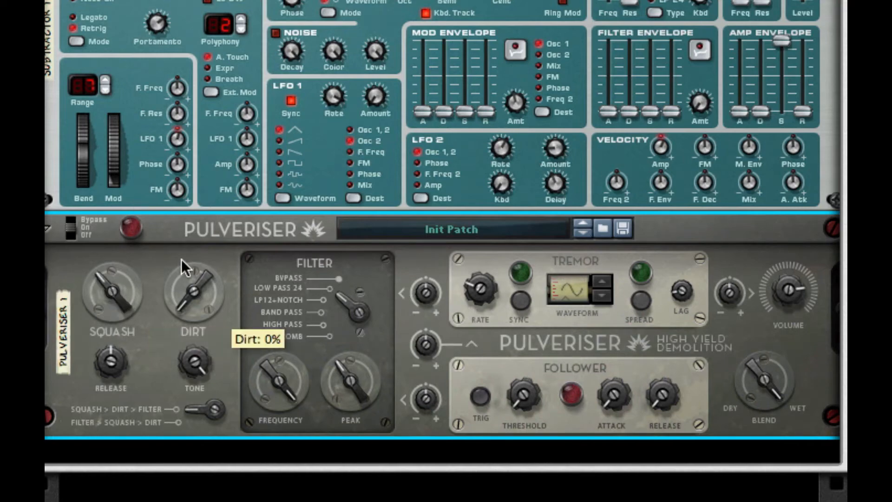
Add The Echo as a creative effect below the Pulveriser
scroll(181, 259, "down", 3)
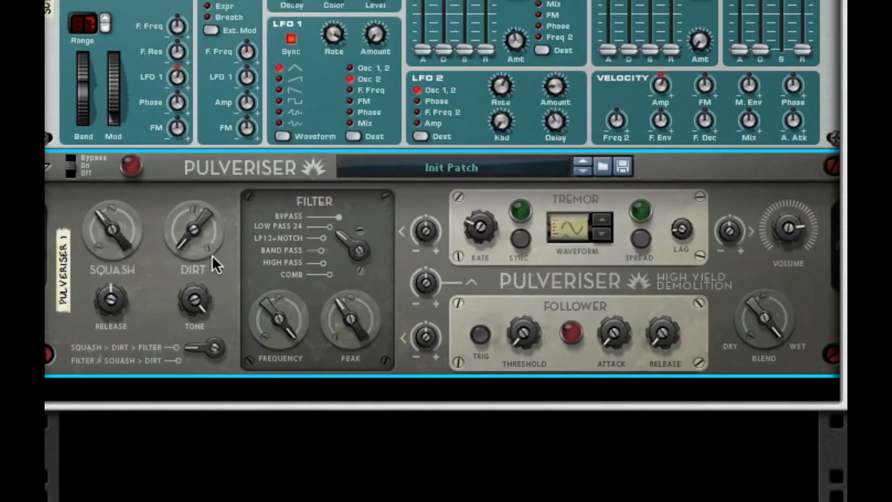
mouse_move(163, 232)
right_click(395, 264)
mouse_move(598, 334)
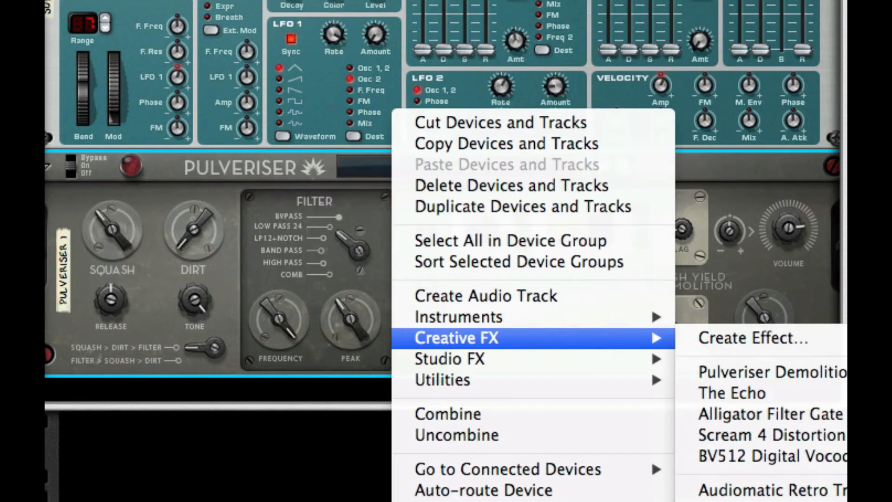
left_click(732, 393)
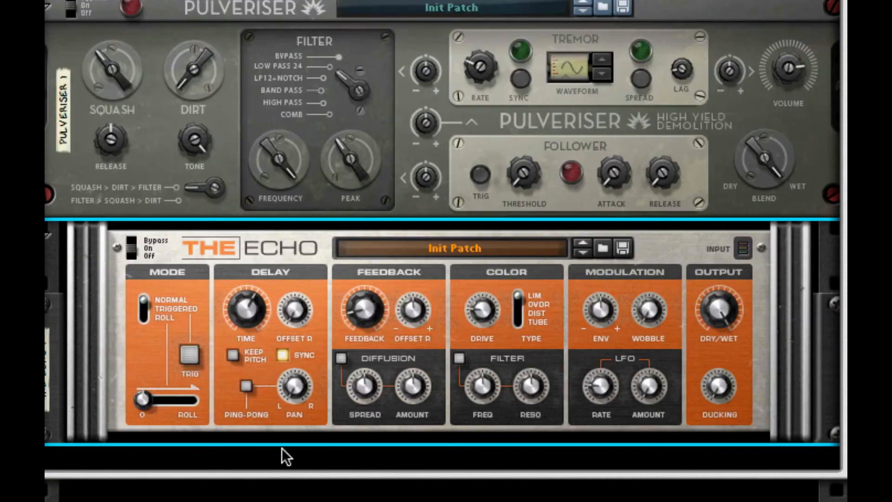
Turn off Sync on The Echo's delay and enable its Diffusion and Keep Pitch options
left_click_drag(249, 311, 293, 307)
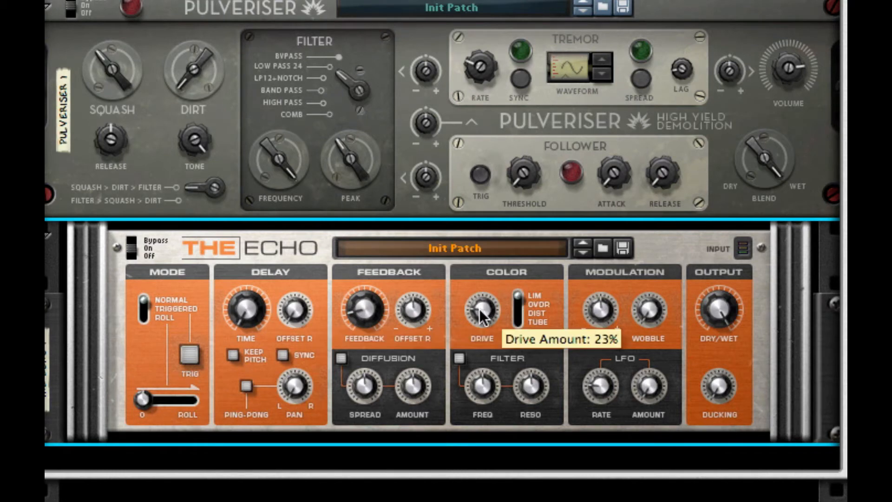
left_click_drag(483, 317, 501, 287)
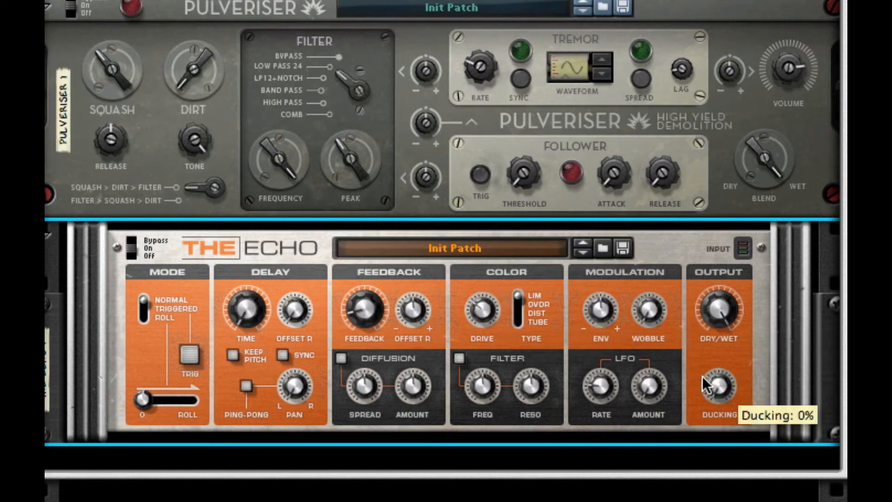
left_click(341, 357)
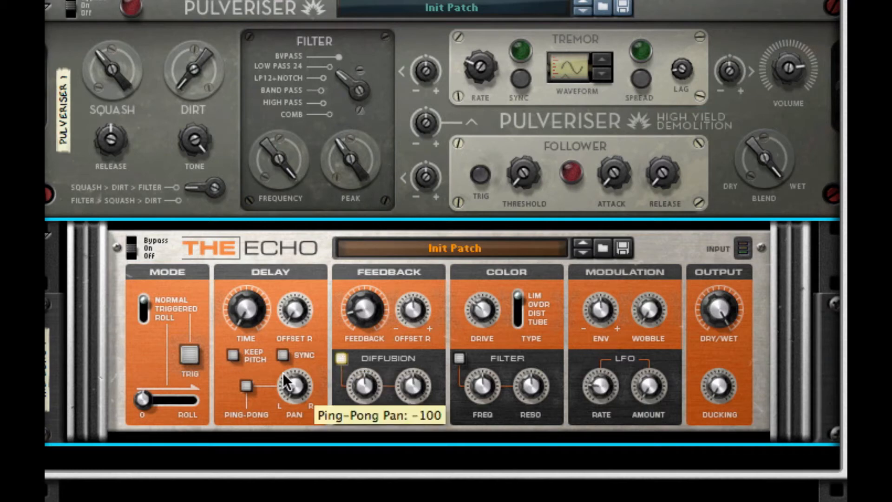
left_click(230, 353)
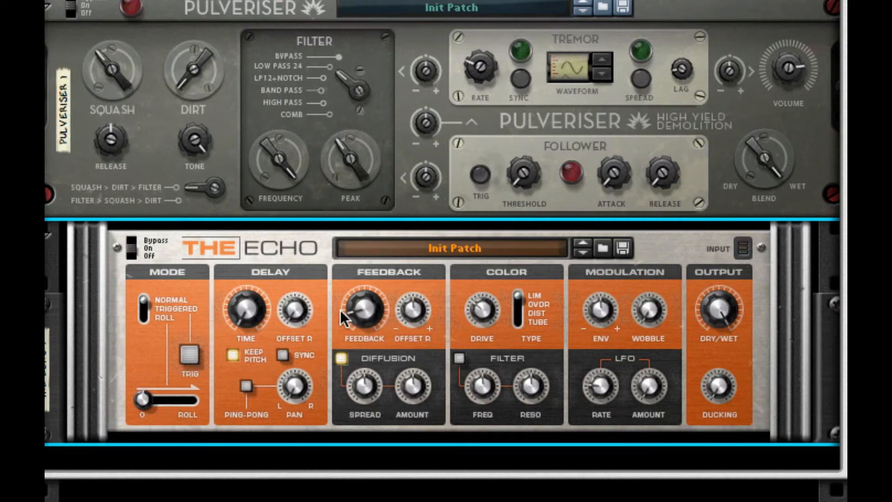
Add an Audiomatic Retro Transformer below The Echo in the Combinator
scroll(836, 322, "down", 2)
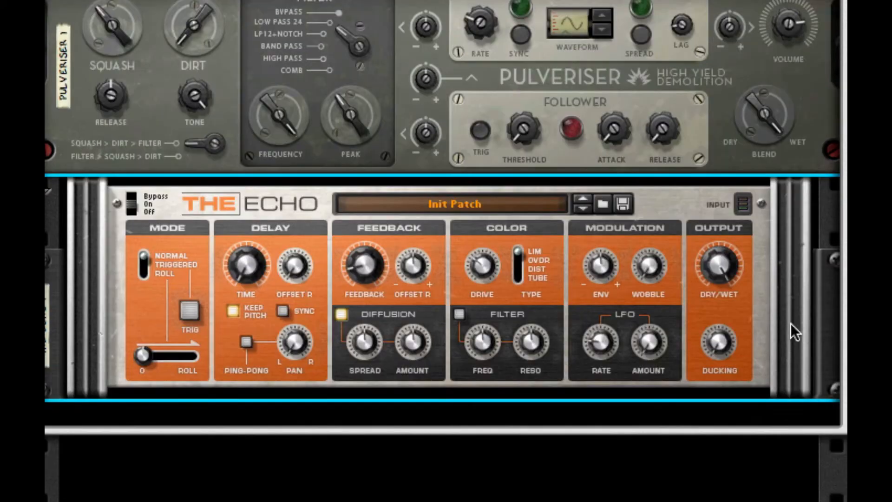
right_click(790, 323)
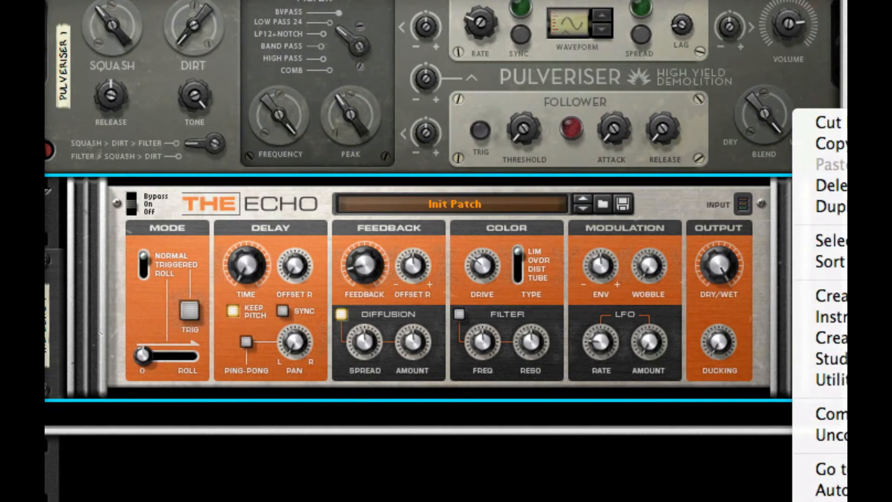
key("Escape")
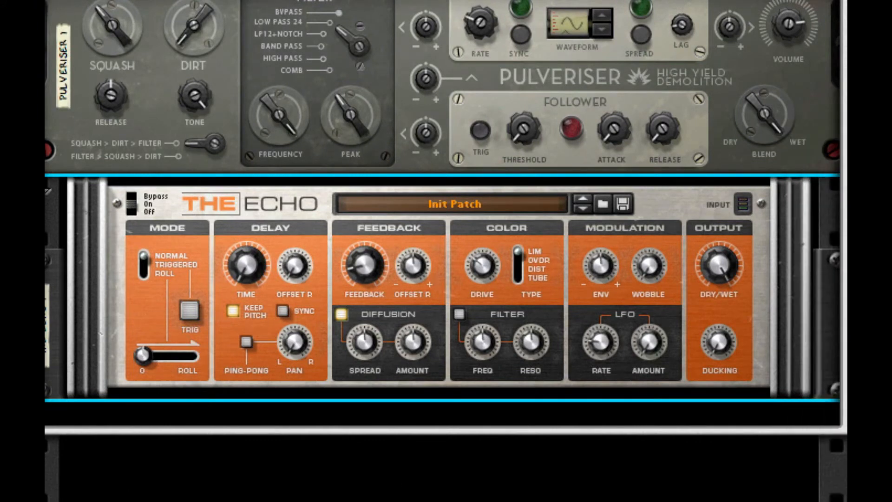
right_click(769, 296)
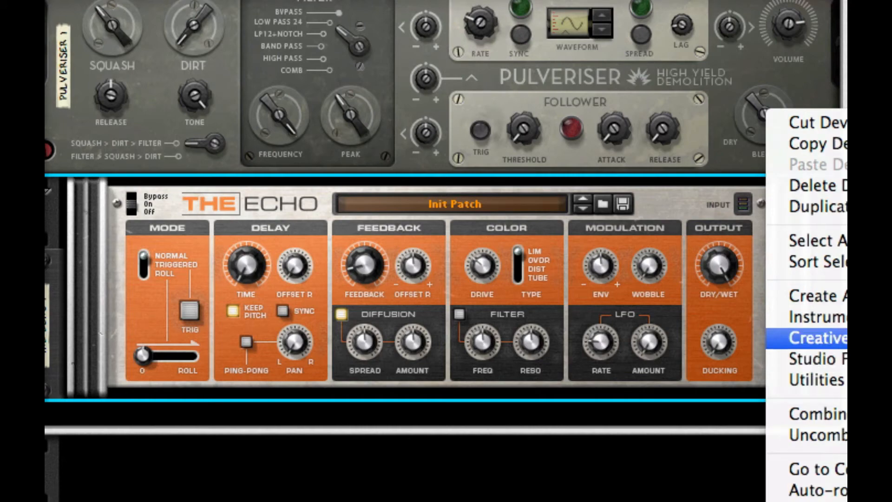
left_click(836, 337)
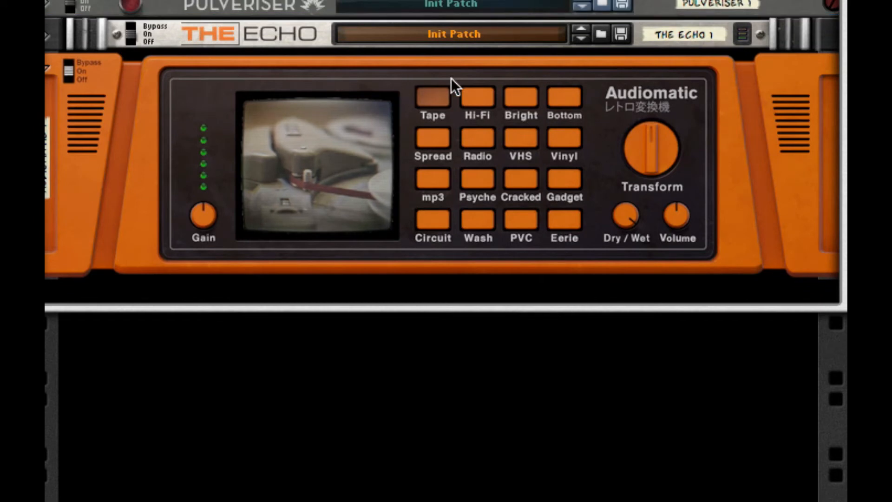
Add two more Audiomatic Retro Transformers below the first one and set both new units to Bypass
right_click(771, 214)
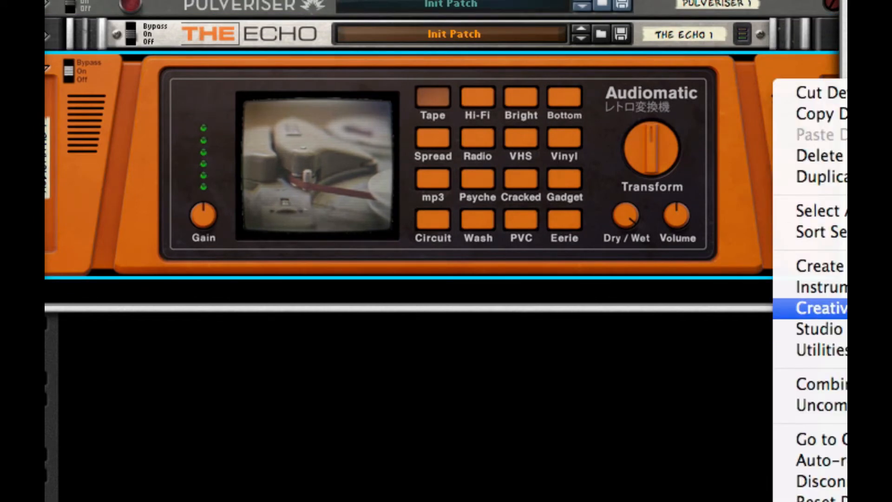
left_click(843, 307)
right_click(761, 309)
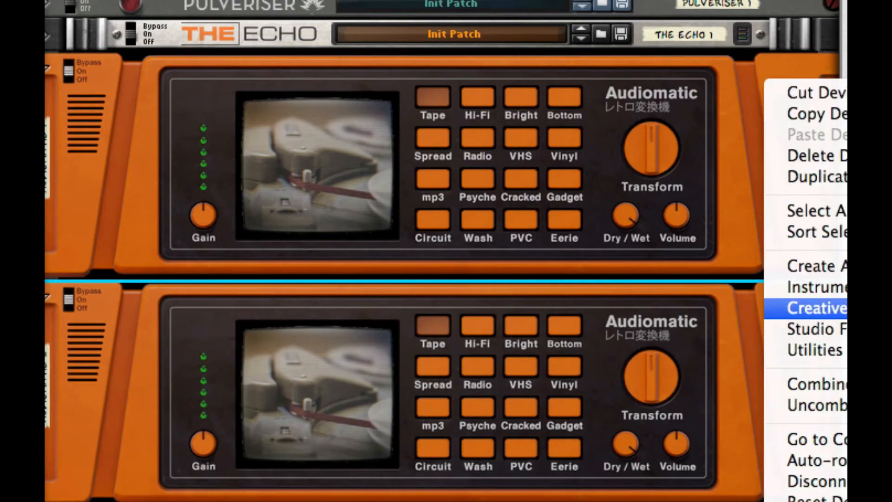
left_click(843, 307)
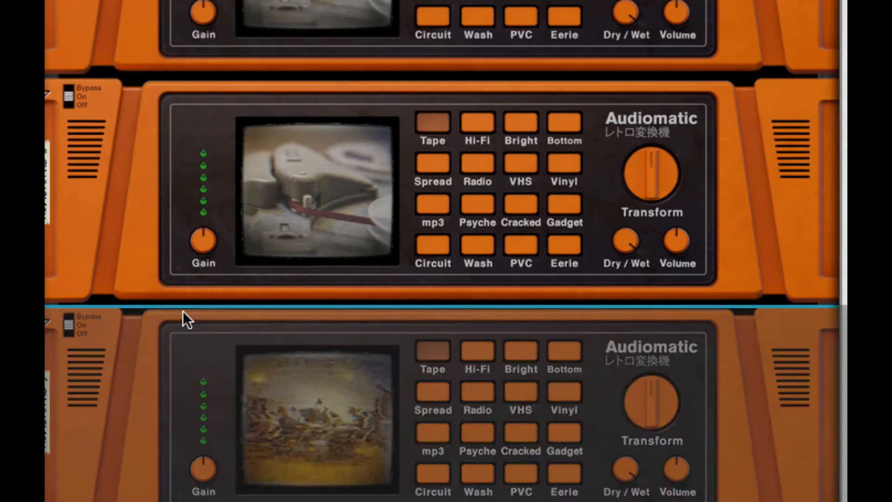
left_click(69, 90)
left_click(71, 328)
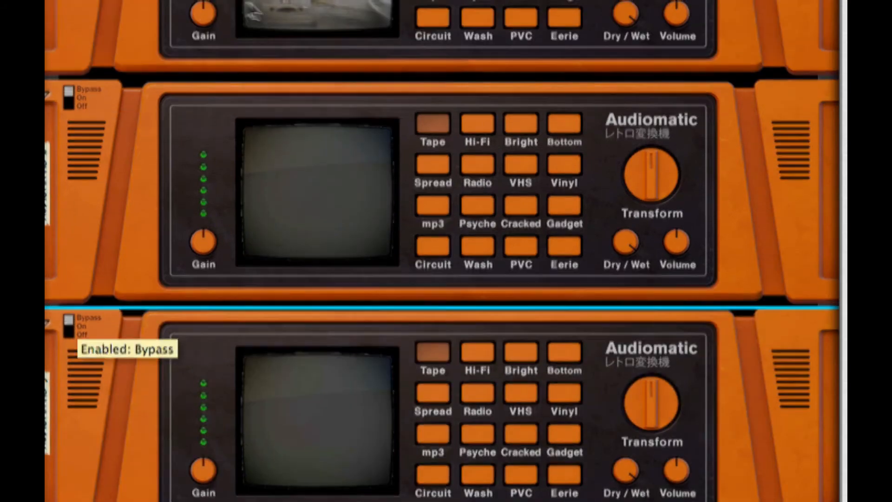
Choose the VHS preset on the first Audiomatic and lower its Transform amount below 50%
scroll(237, 127, "up", 3)
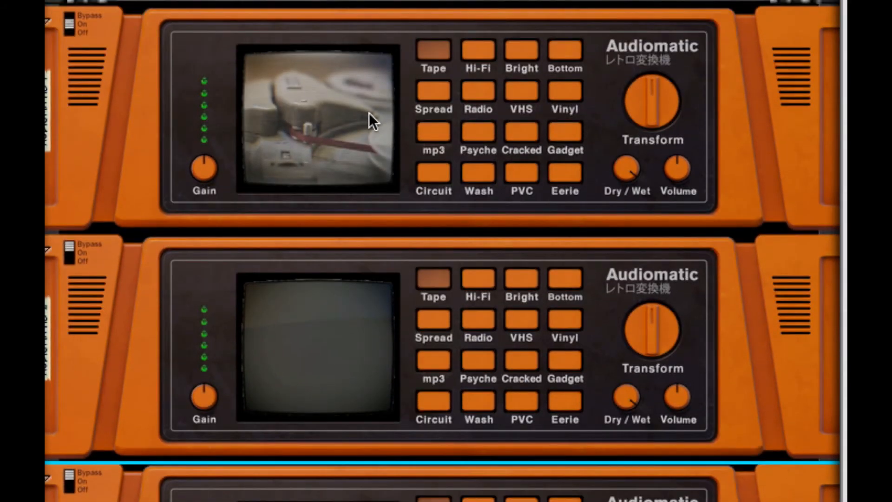
left_click(519, 95)
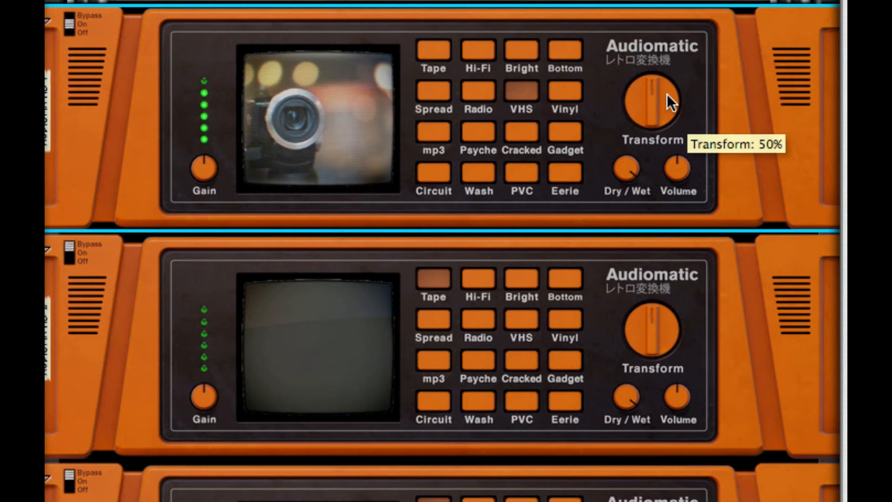
left_click_drag(667, 94, 628, 145)
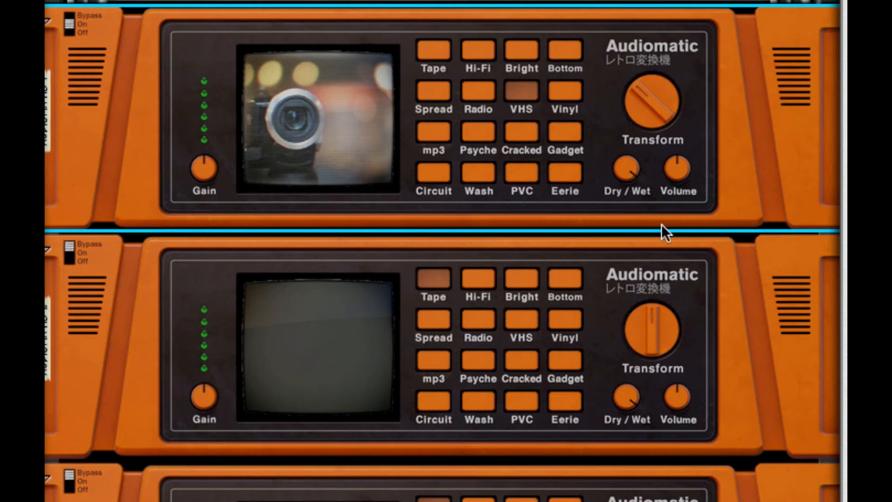
Switch the second Audiomatic back on and choose its Bottom preset
left_click(69, 253)
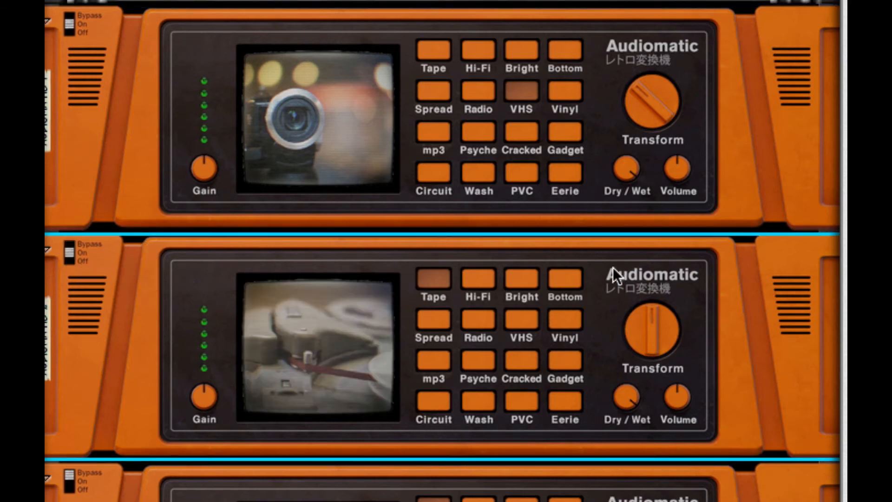
left_click(564, 278)
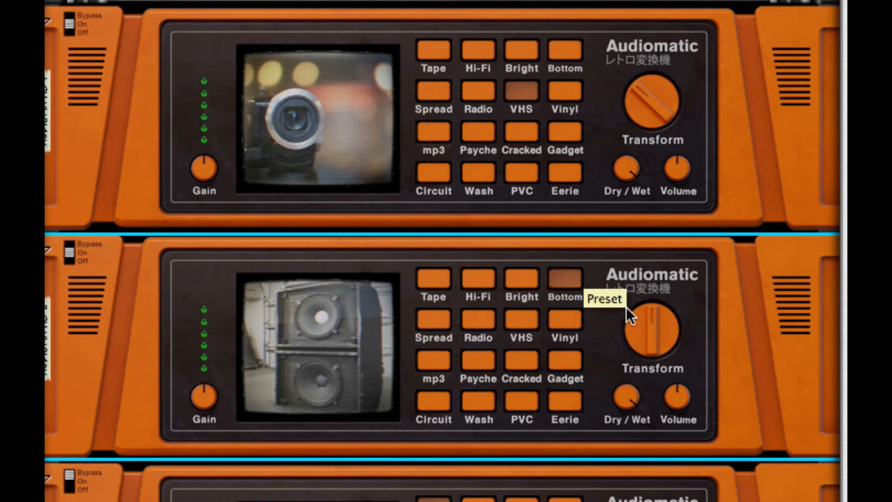
Lower the second Audiomatic's Transform amount well below halfway and compare the sound bypassed and on, leaving the unit switched on
left_click_drag(642, 319, 641, 372)
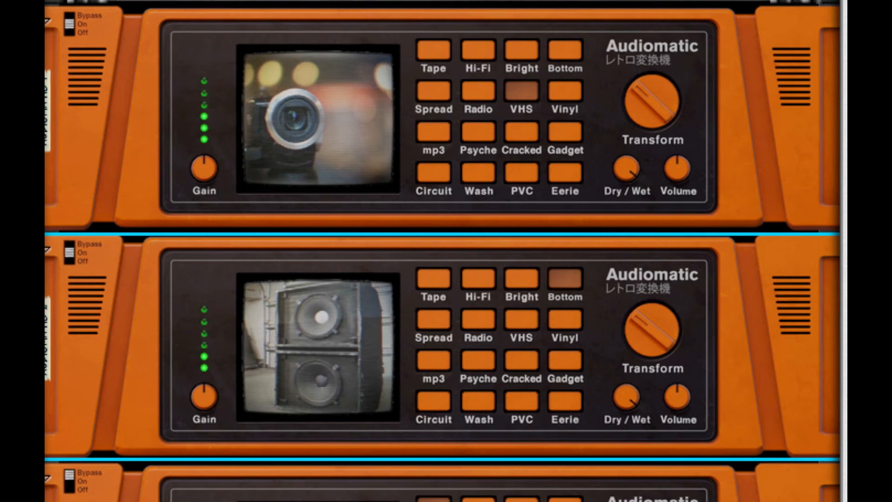
left_click(70, 250)
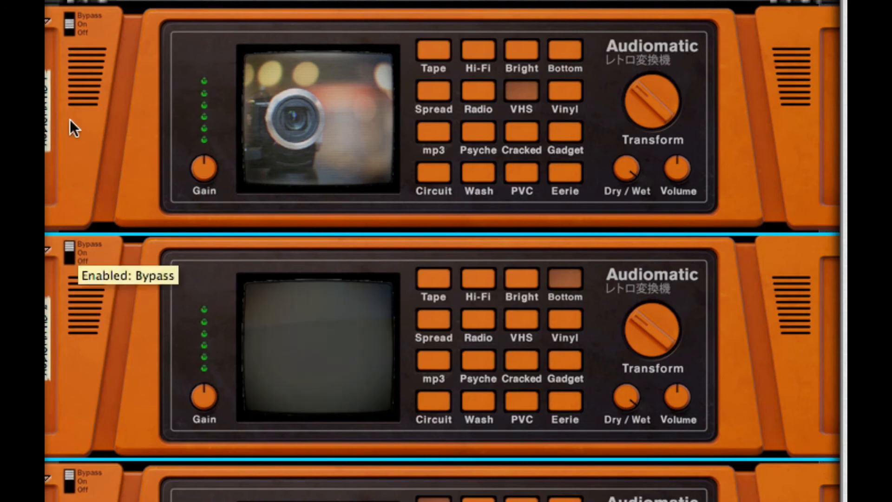
left_click(69, 259)
left_click(69, 253)
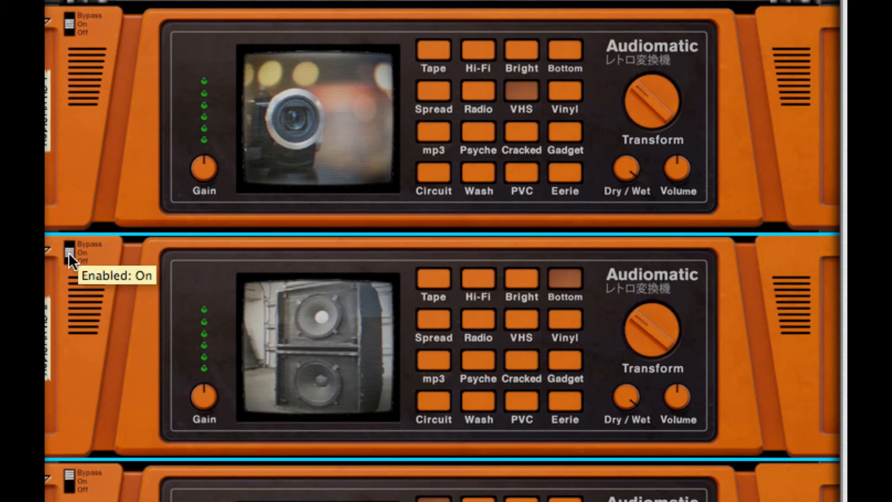
left_click(69, 245)
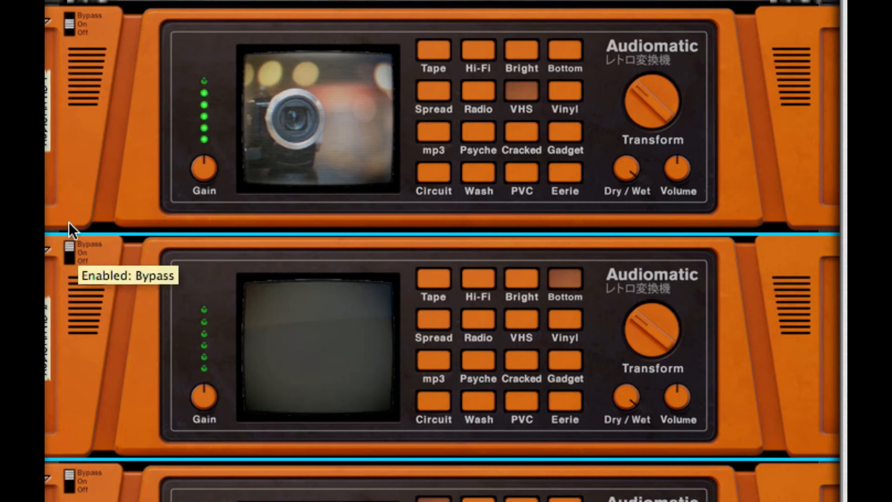
left_click(65, 251)
left_click(65, 245)
left_click(69, 252)
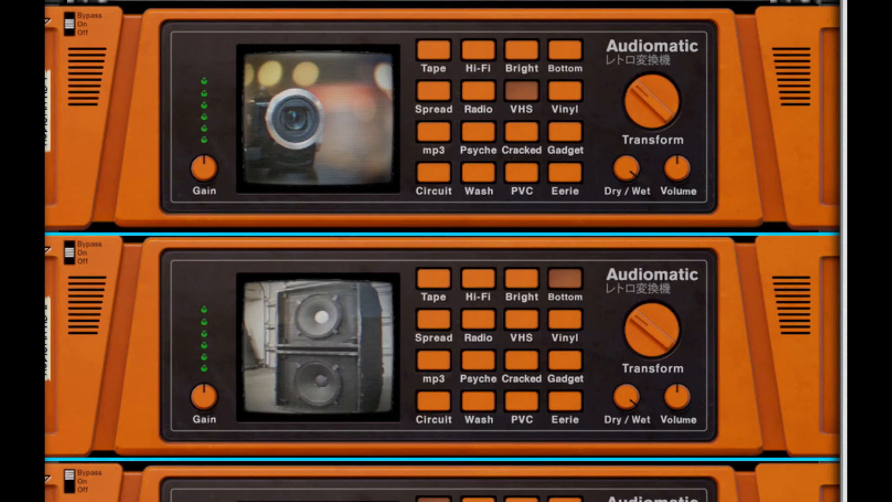
Switch the third Audiomatic on and choose its Circuit preset
scroll(400, 339, "down", 5)
left_click(72, 326)
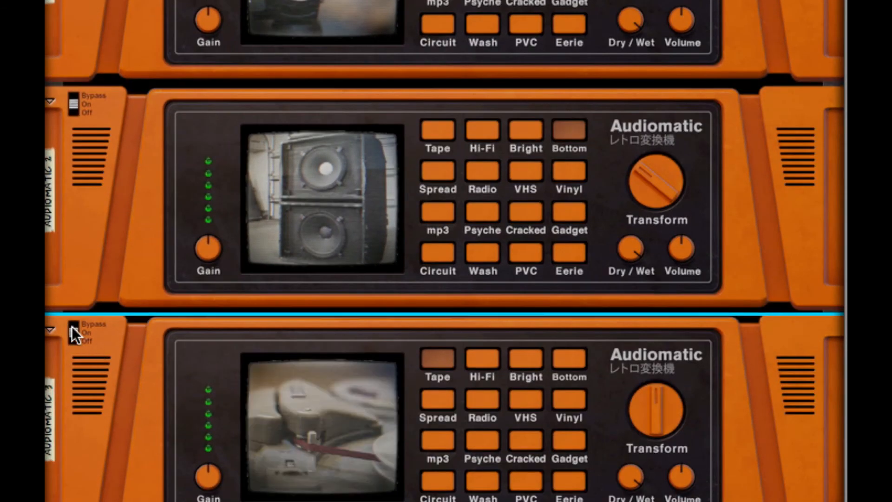
scroll(487, 331, "down", 2)
scroll(758, 340, "down", 2)
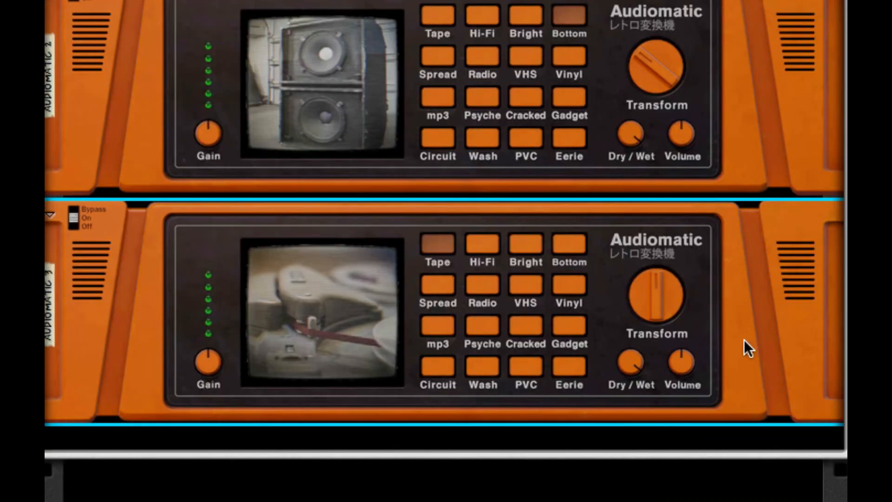
left_click(435, 368)
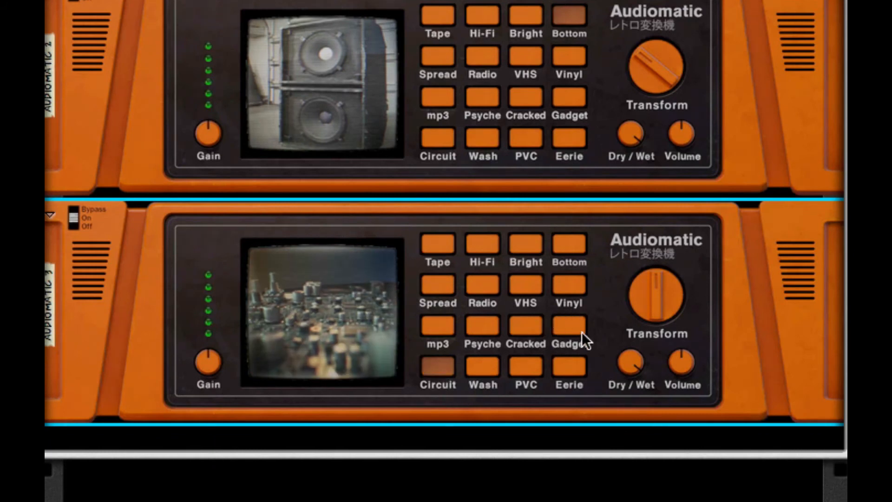
Turn the third Audiomatic's Dry/Wet mix down mostly toward dry and set its Transform amount slightly below 50%
left_click_drag(637, 362, 645, 490)
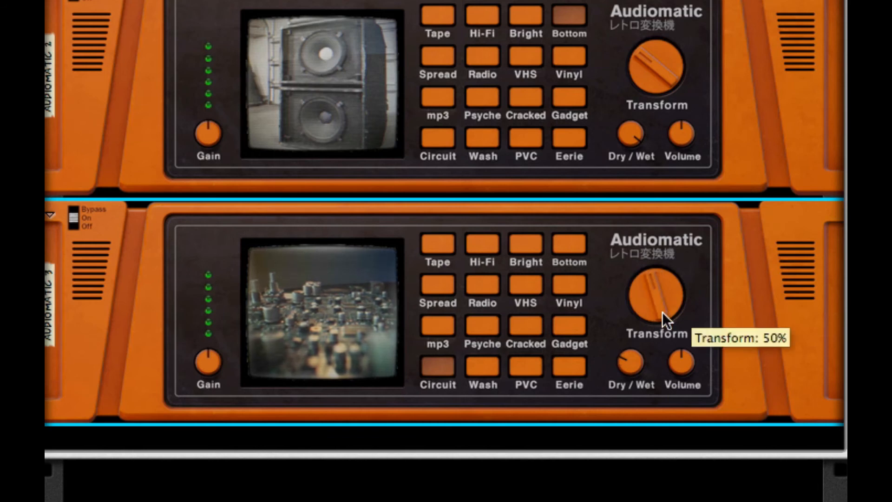
left_click_drag(661, 312, 662, 350)
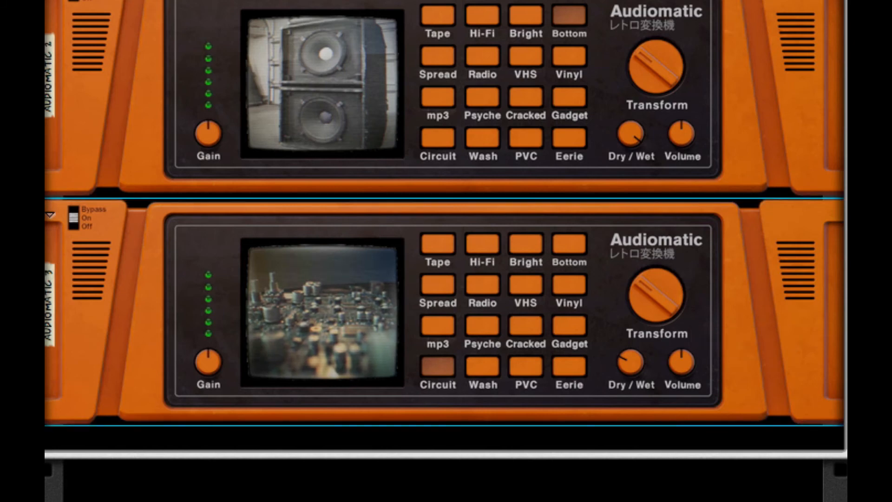
left_click_drag(652, 285, 663, 258)
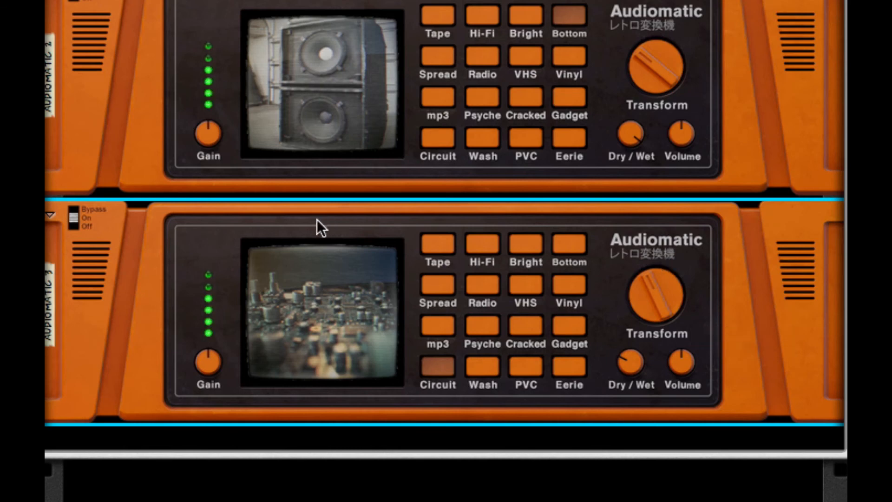
Compare the sound with the third Audiomatic bypassed and enabled, leaving it switched on
left_click_drag(78, 218, 80, 199)
left_click(79, 209)
left_click(79, 215)
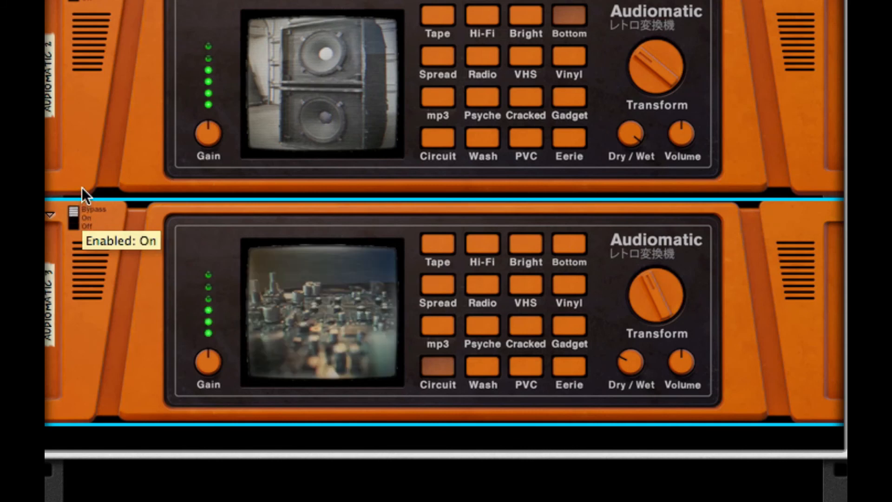
left_click(81, 204)
left_click(81, 218)
left_click(83, 203)
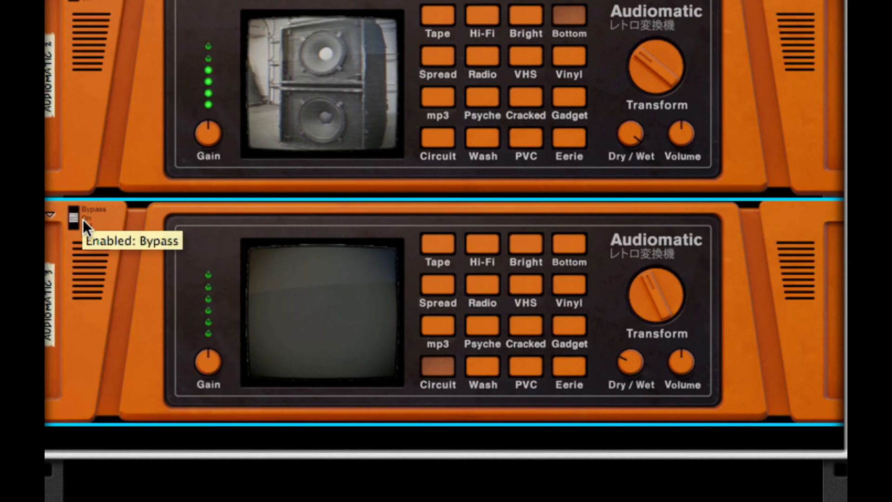
left_click(83, 220)
Add an MClass Maximizer below the third Audiomatic and enable its Soft Clip with the Amount at maximum
scroll(673, 185, "down", 3)
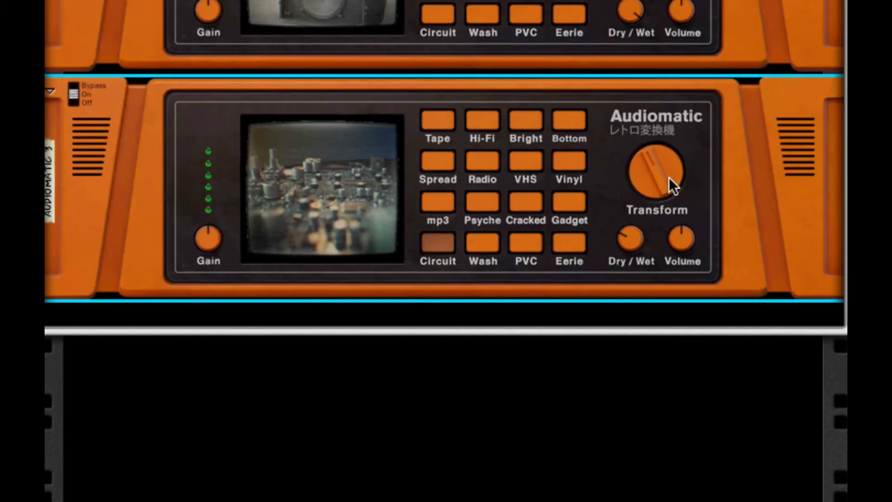
right_click(749, 179)
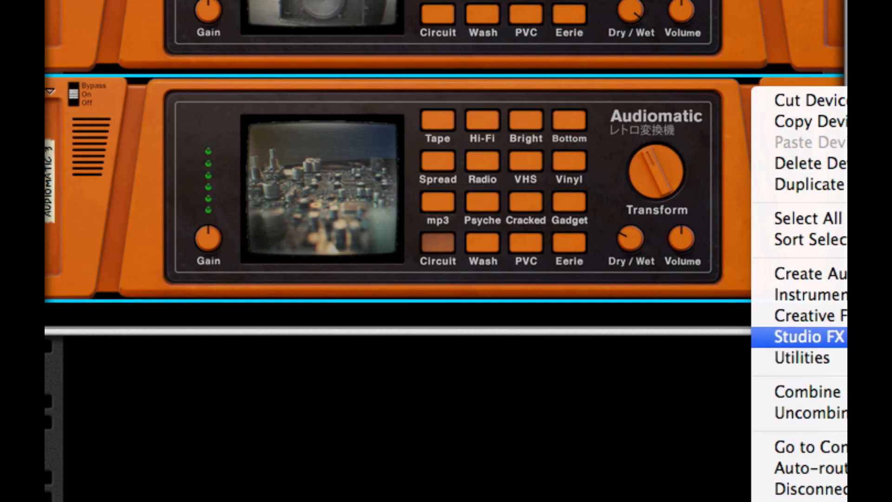
left_click(808, 336)
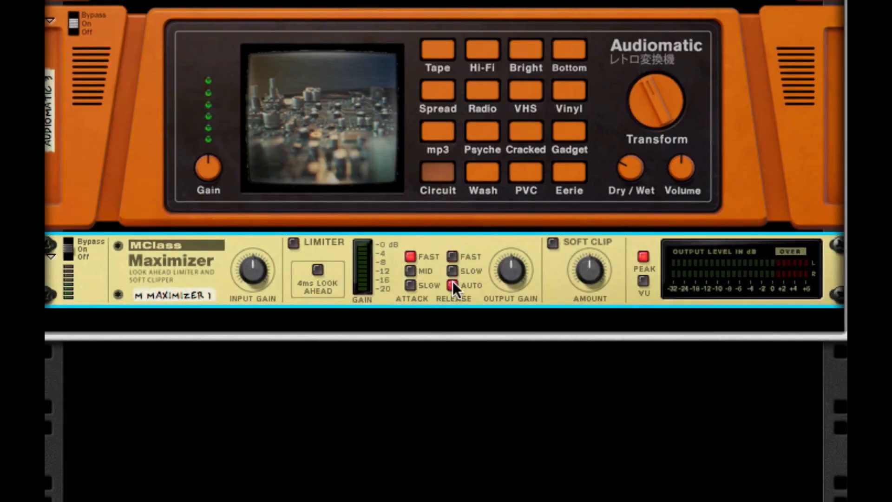
left_click(552, 242)
left_click_drag(596, 258, 584, 57)
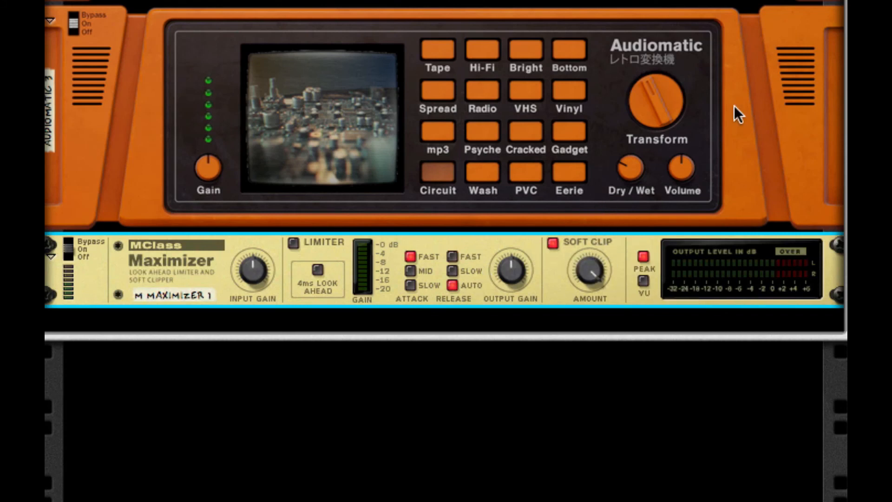